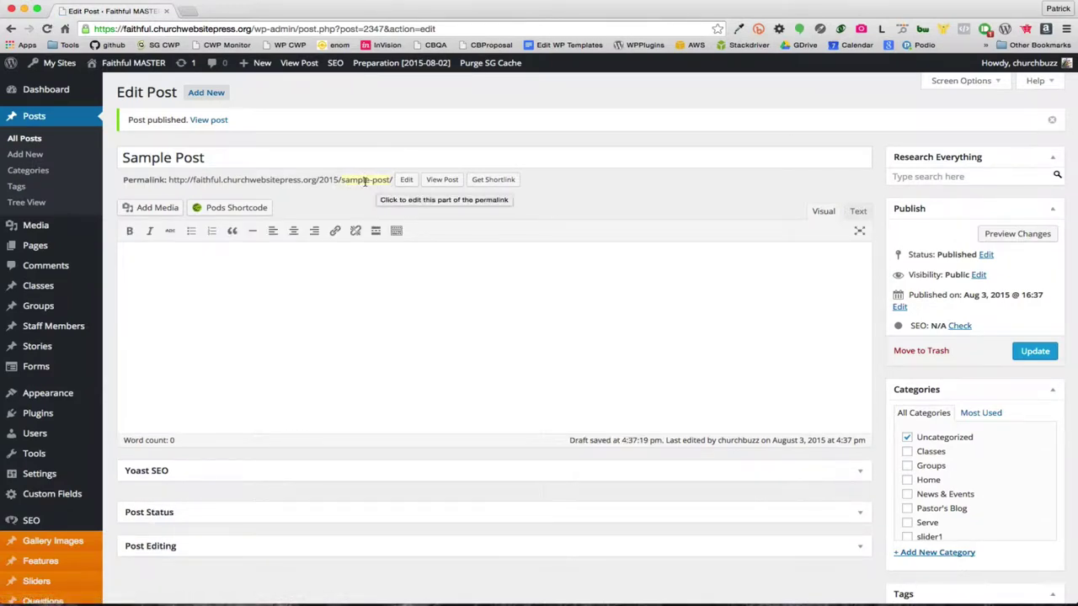
View the published Sample Post on the live site and return to its editor
click(442, 181)
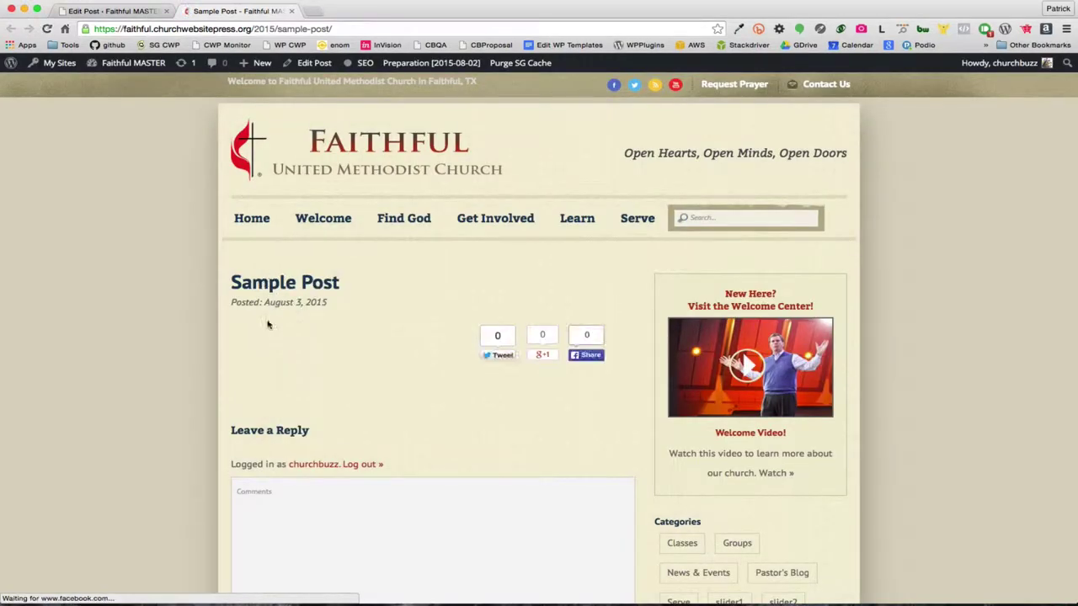
key(ctrl+shift+Tab)
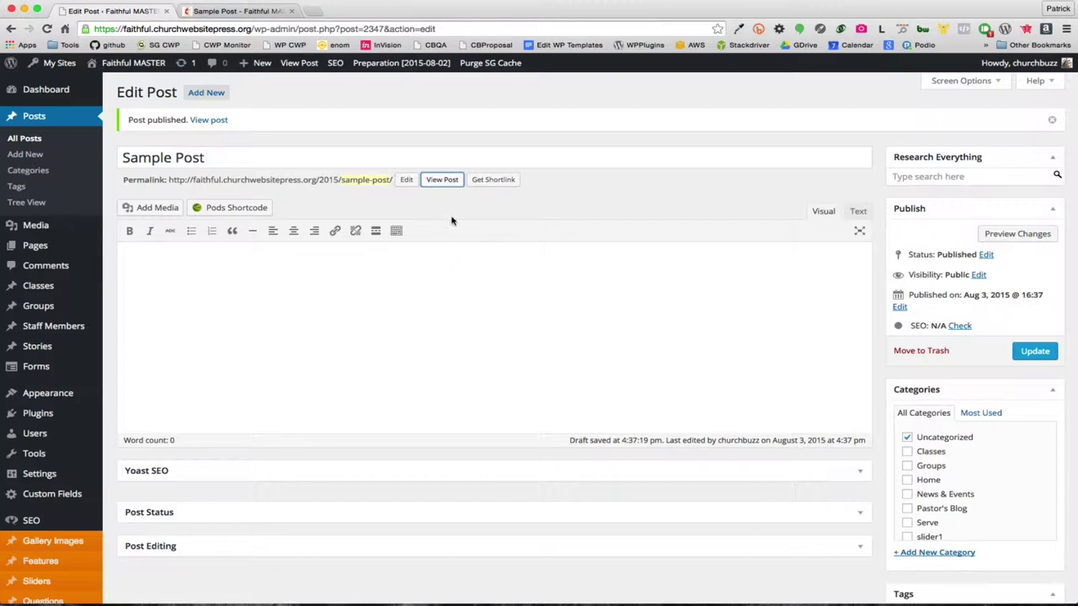
Change the Sample Post permalink slug to example-post-2 and update the post
click(407, 180)
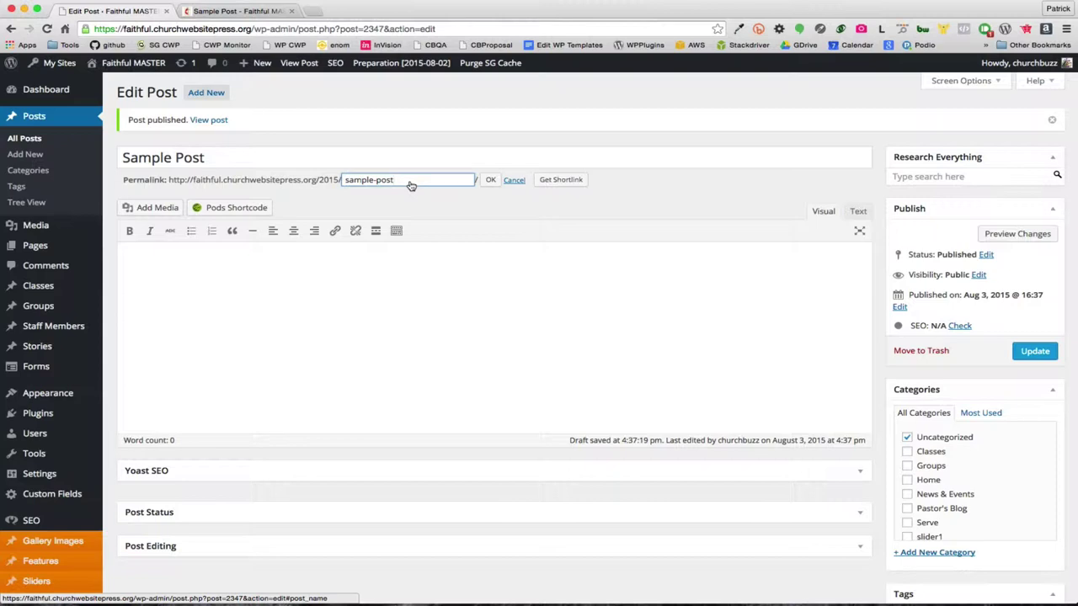
double_click(358, 179)
text(example)
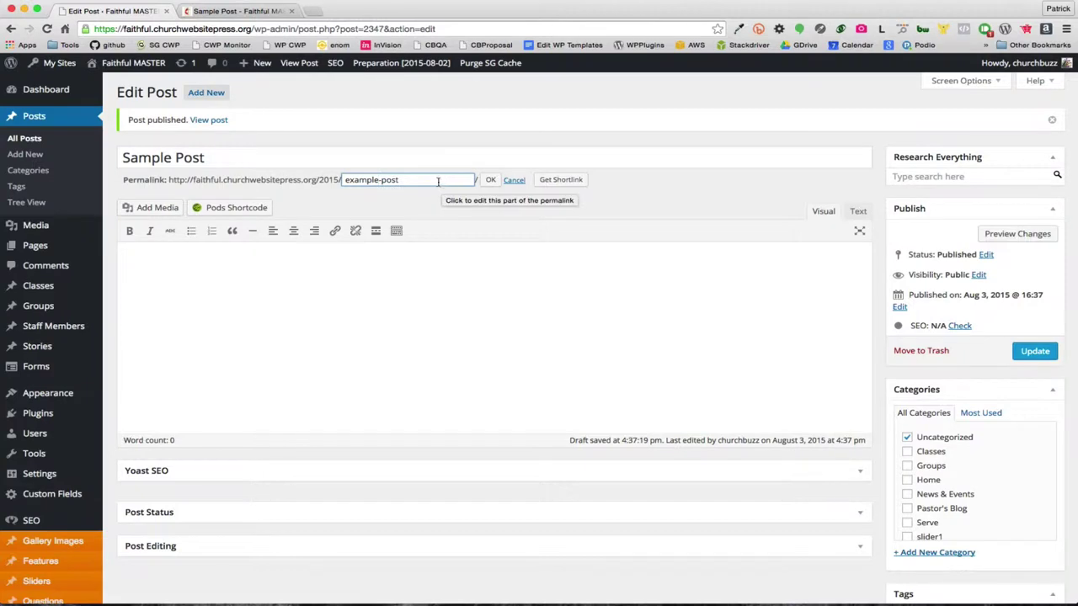
text(-2)
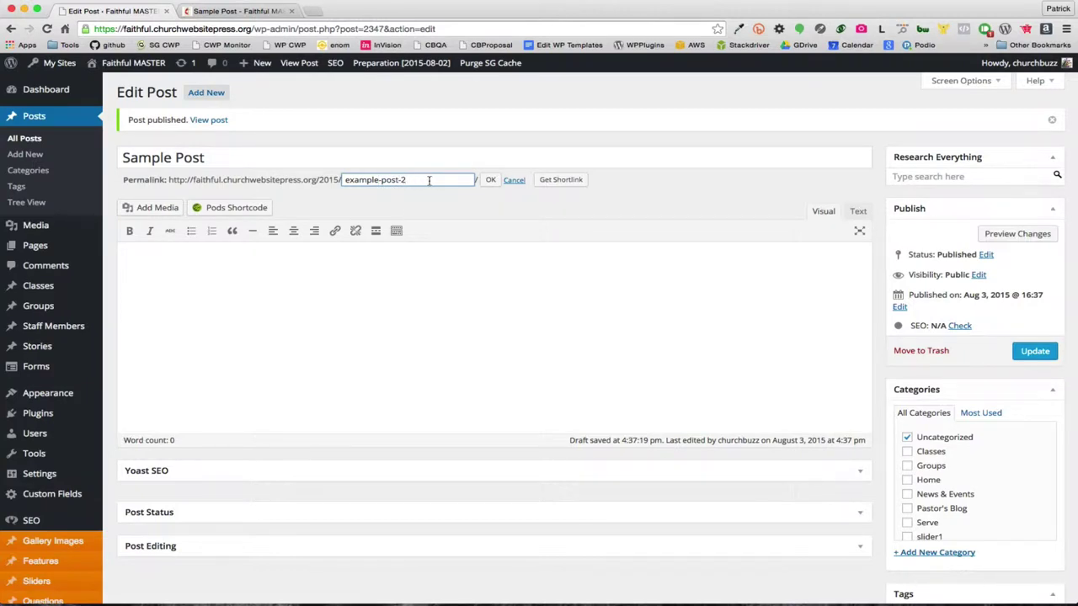
click(491, 179)
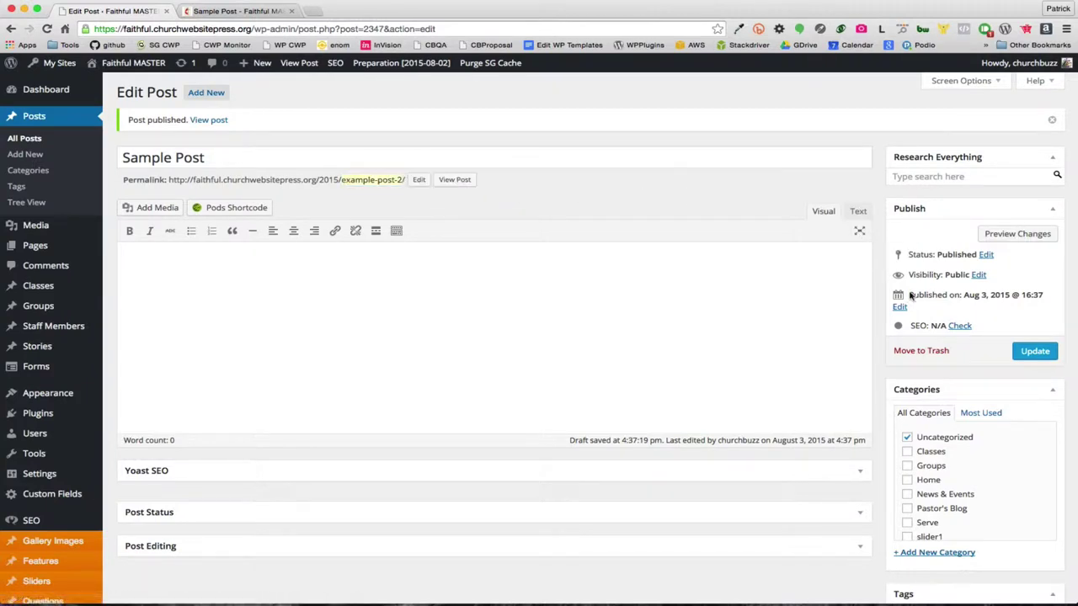
click(1032, 353)
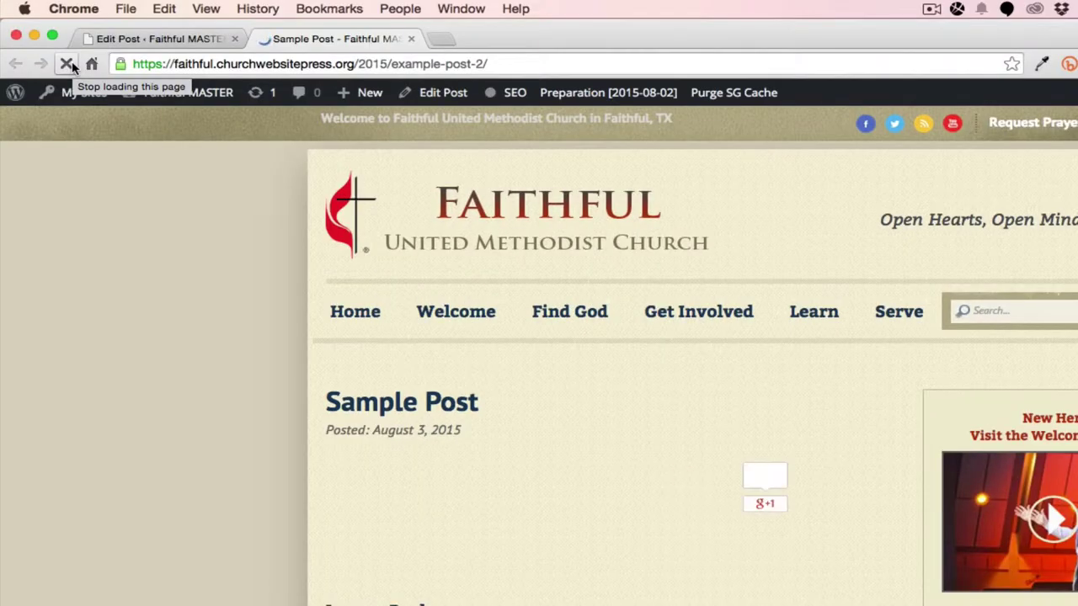
Check the live Sample Post at its new permalink, and open the SEO Redirection Premium settings
mouse_move(256, 14)
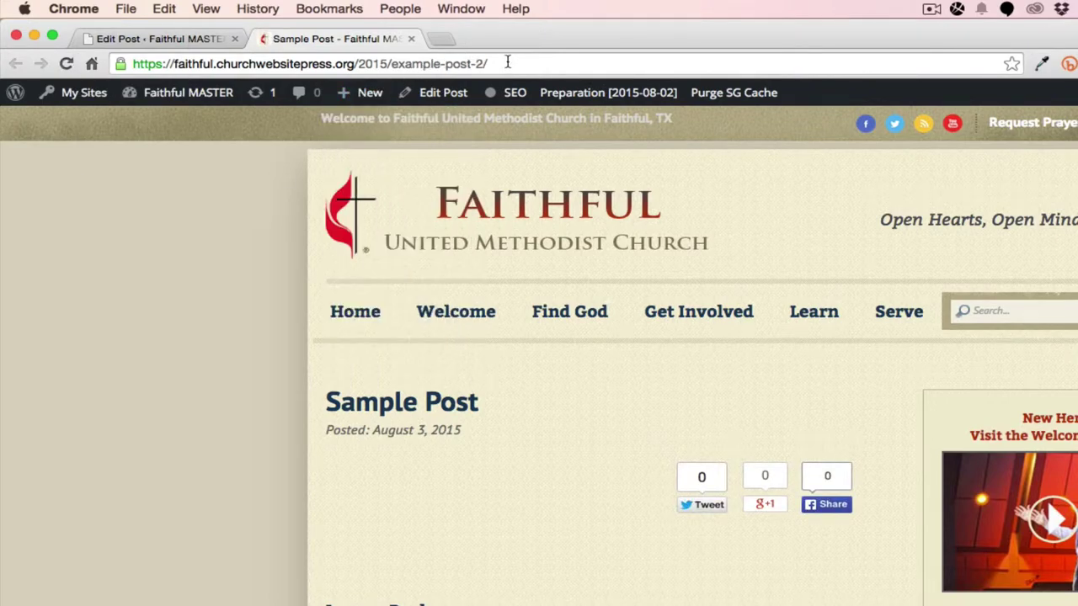
click(192, 38)
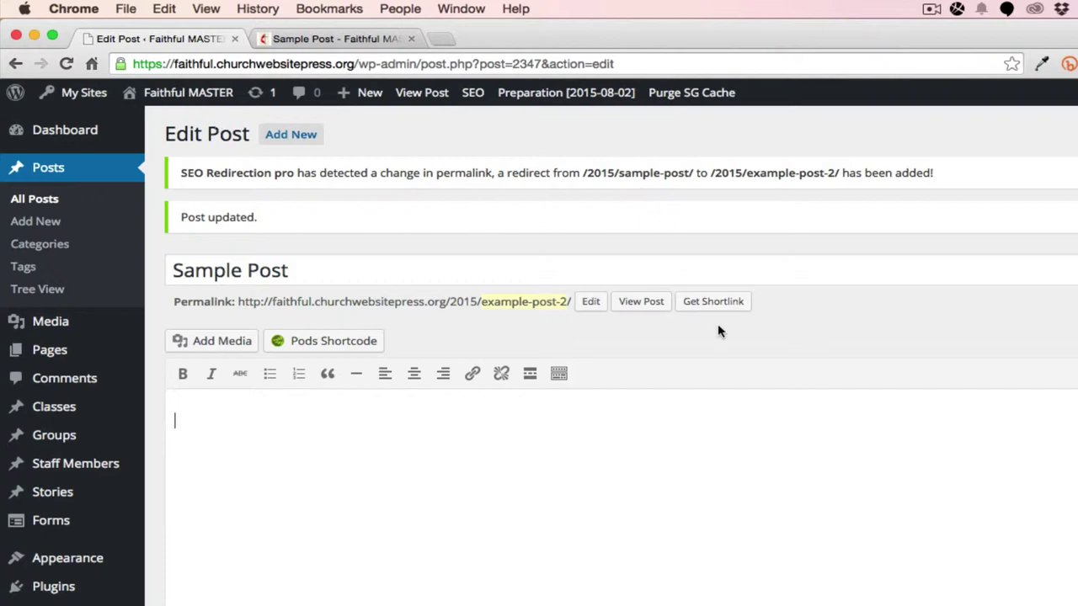
scroll(340, 378, down, 5)
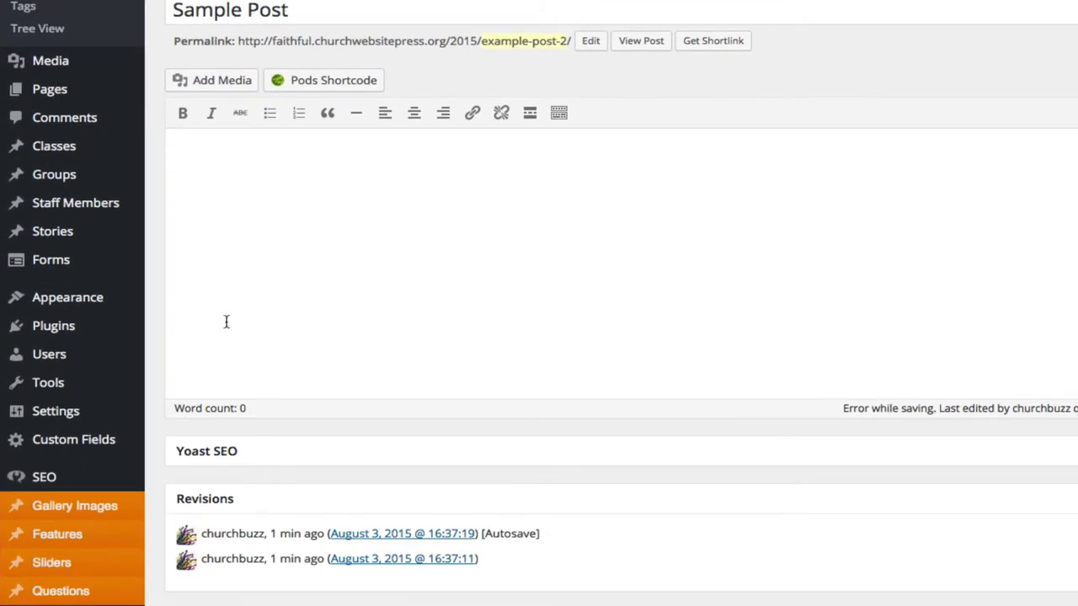
mouse_move(70, 416)
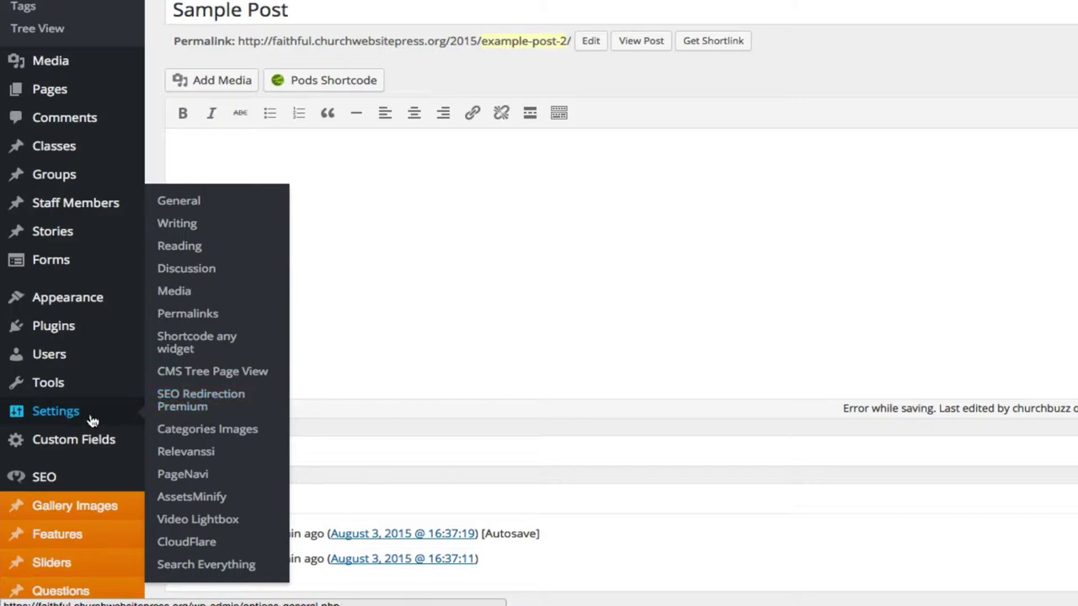
click(165, 399)
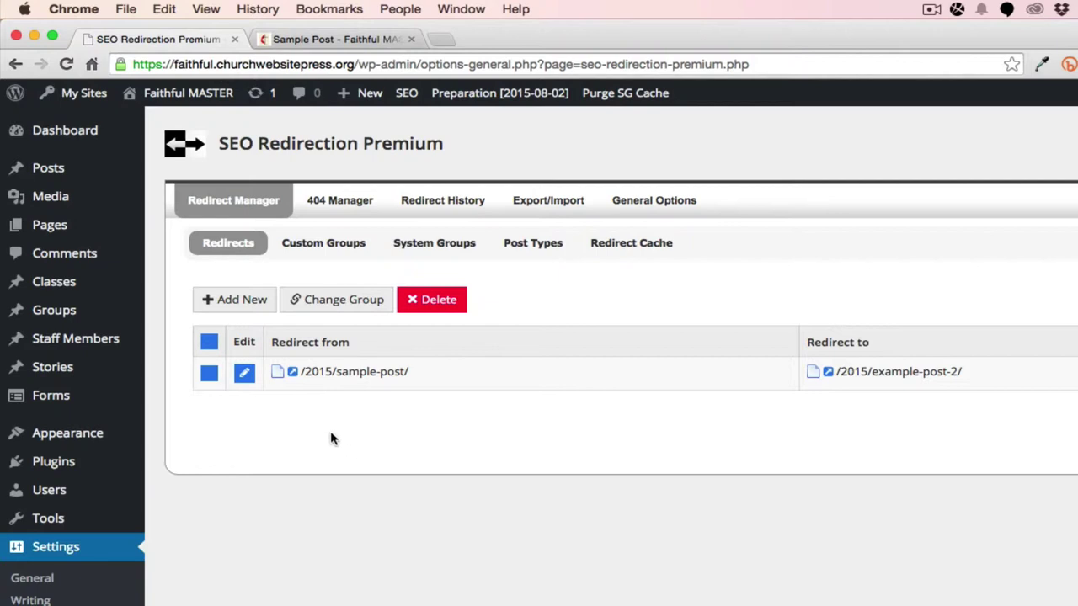
Add and save an enabled 301 (SEO) redirect from page /page1 to page /page2 in the Default group
click(241, 301)
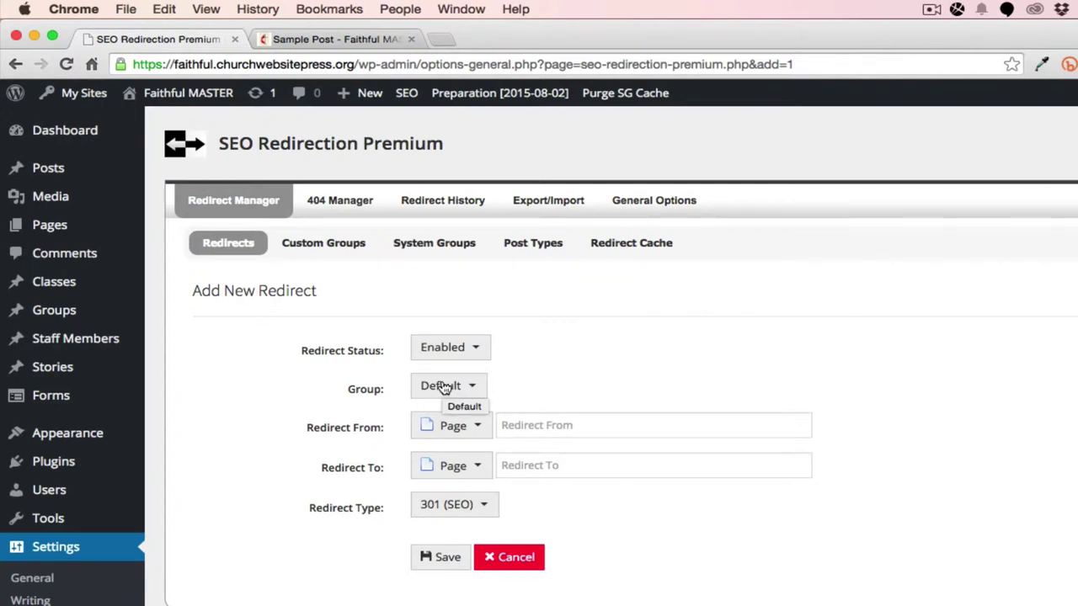
click(443, 387)
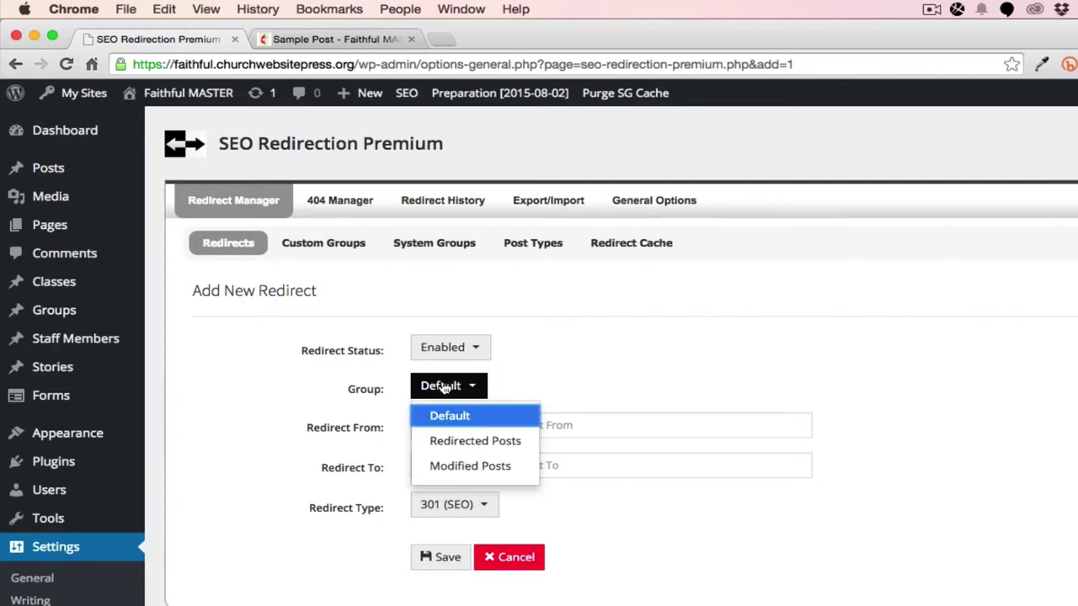
click(563, 380)
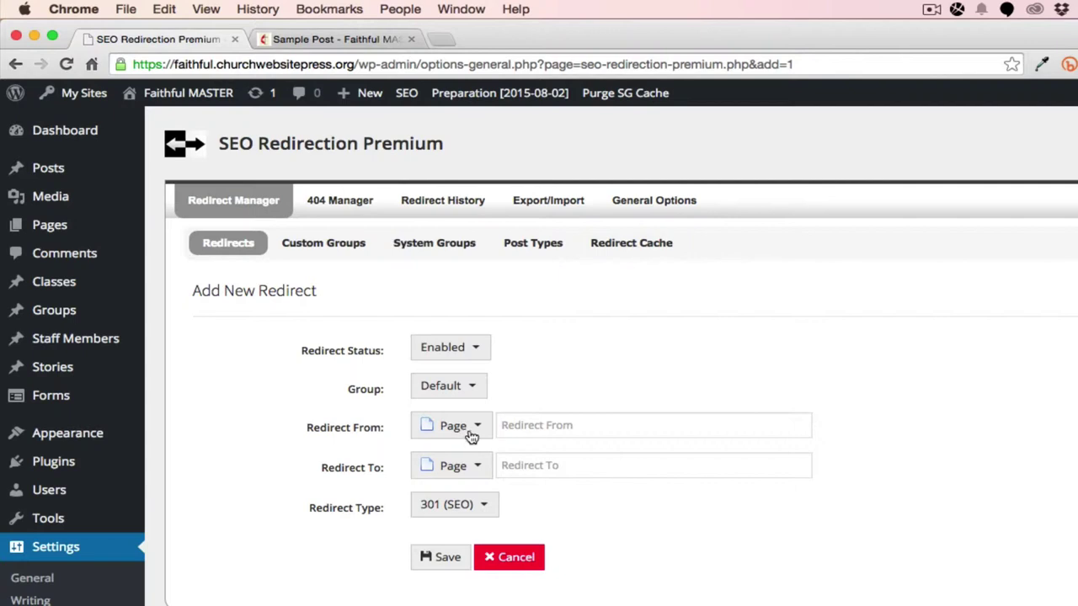
click(522, 428)
text(/page1)
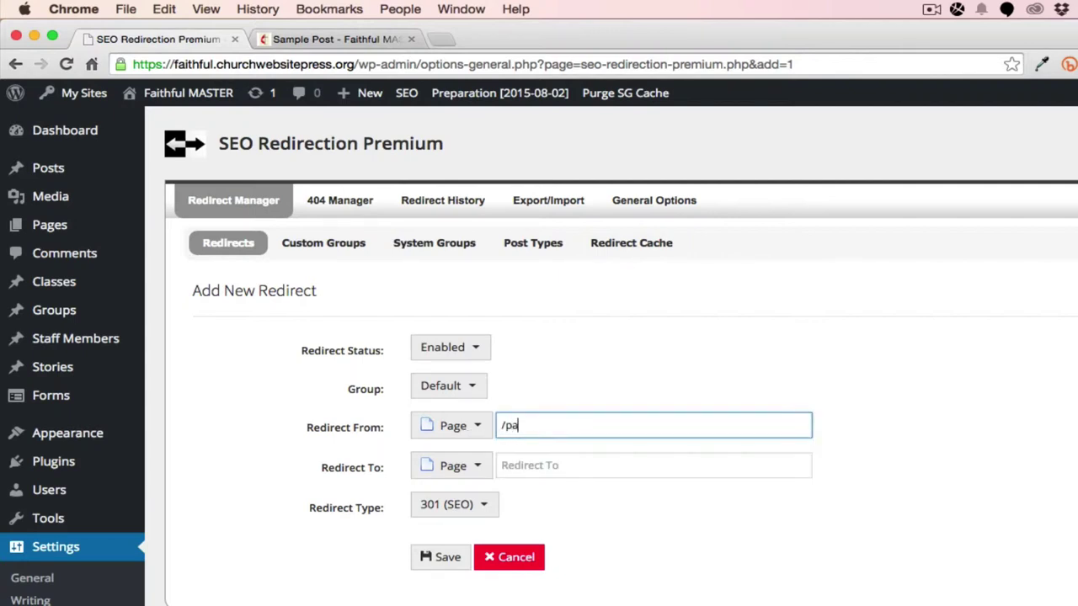
key(Tab)
key(Tab)
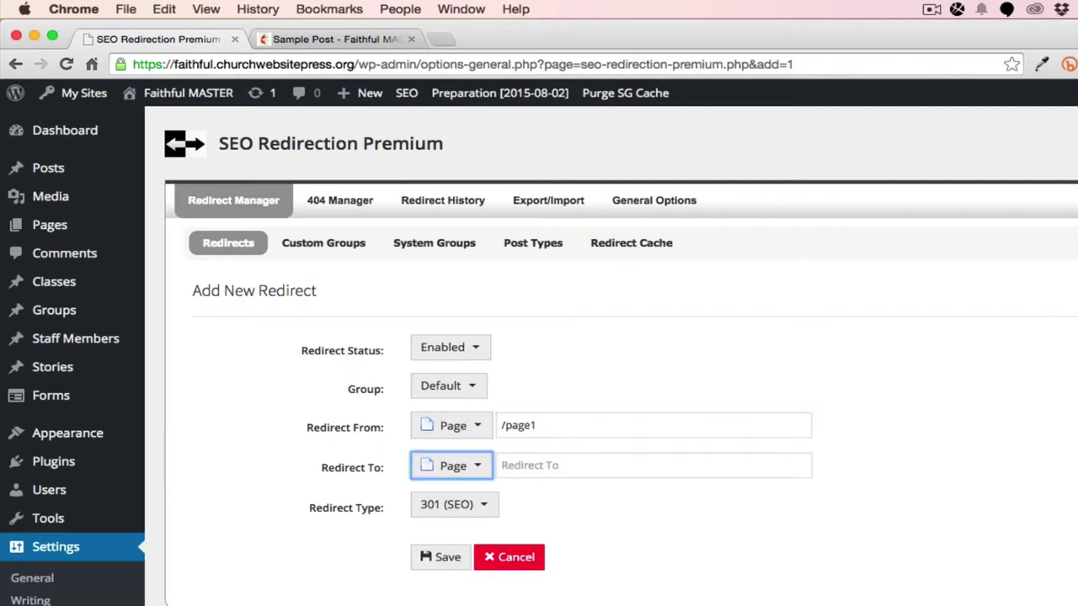
text(/page2)
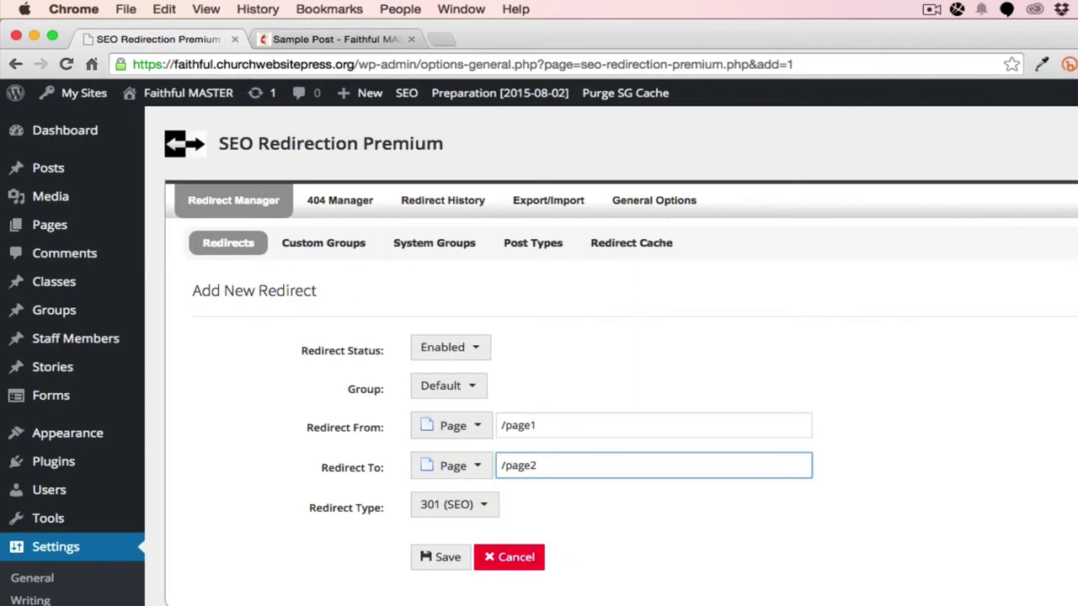
click(449, 505)
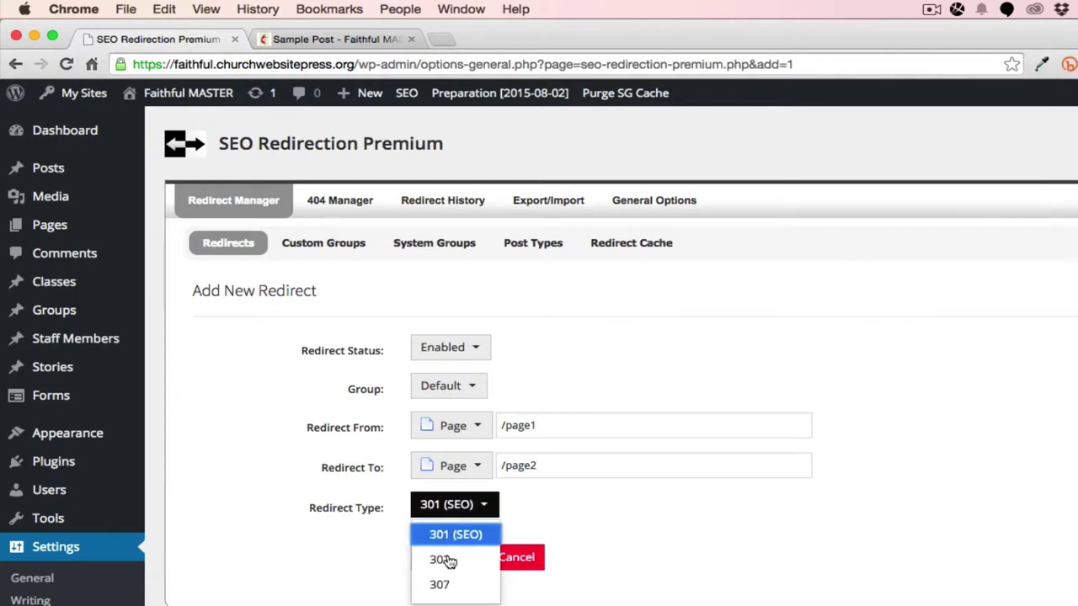
click(333, 537)
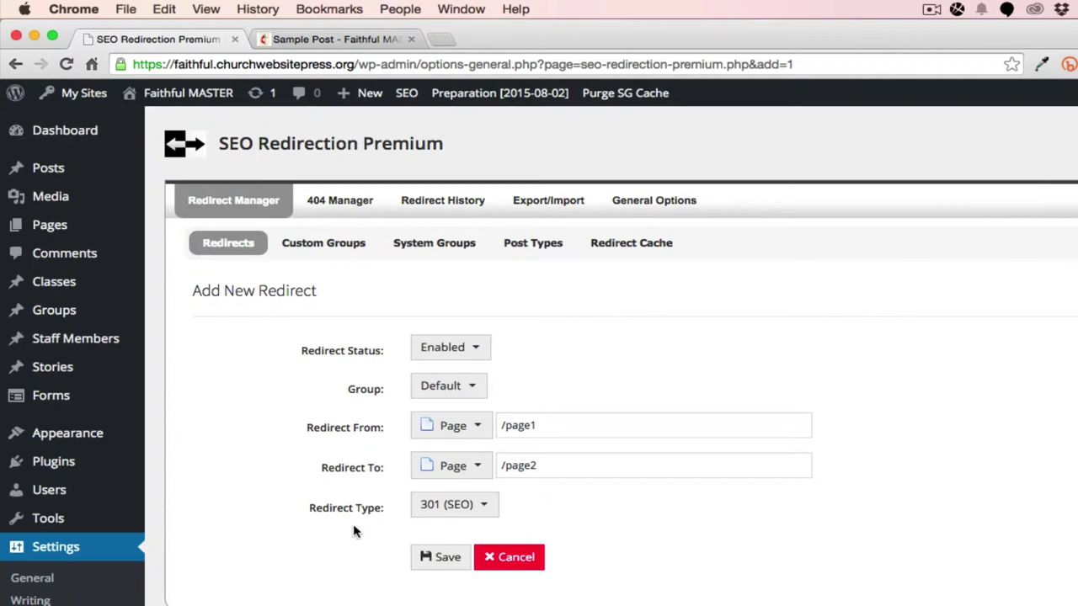
click(441, 559)
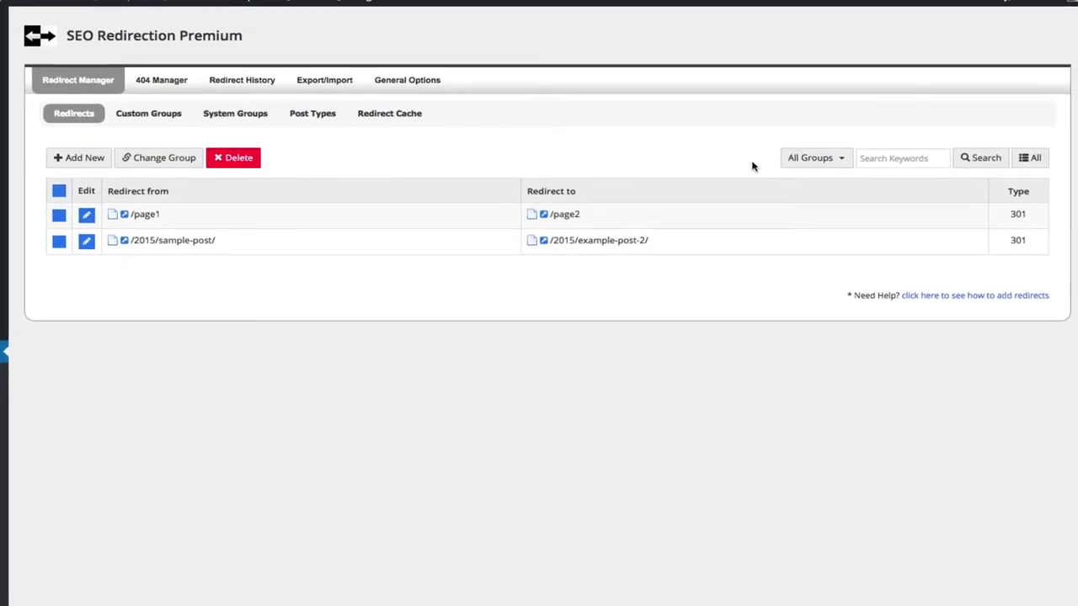
Filter the redirects to the Modified Posts group and test the /2015/sample-post/ redirect on the live site
click(808, 157)
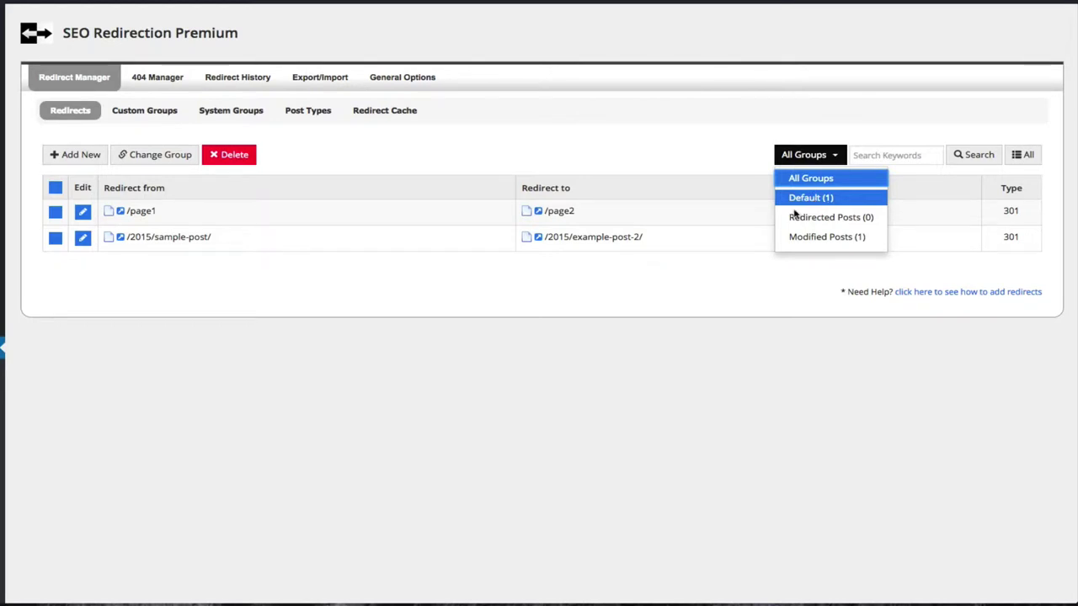
click(815, 243)
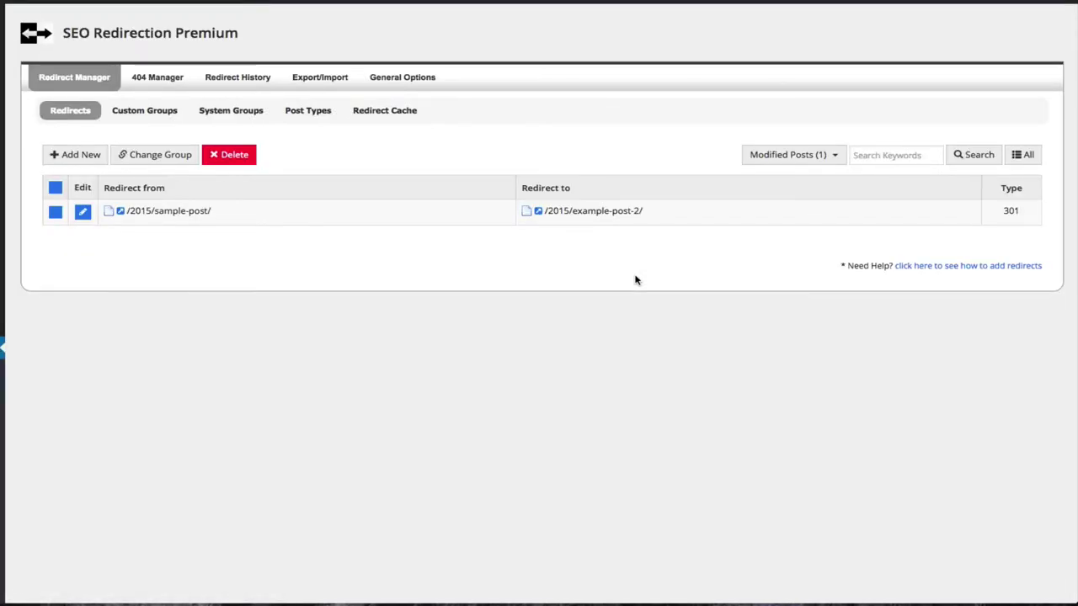
click(772, 153)
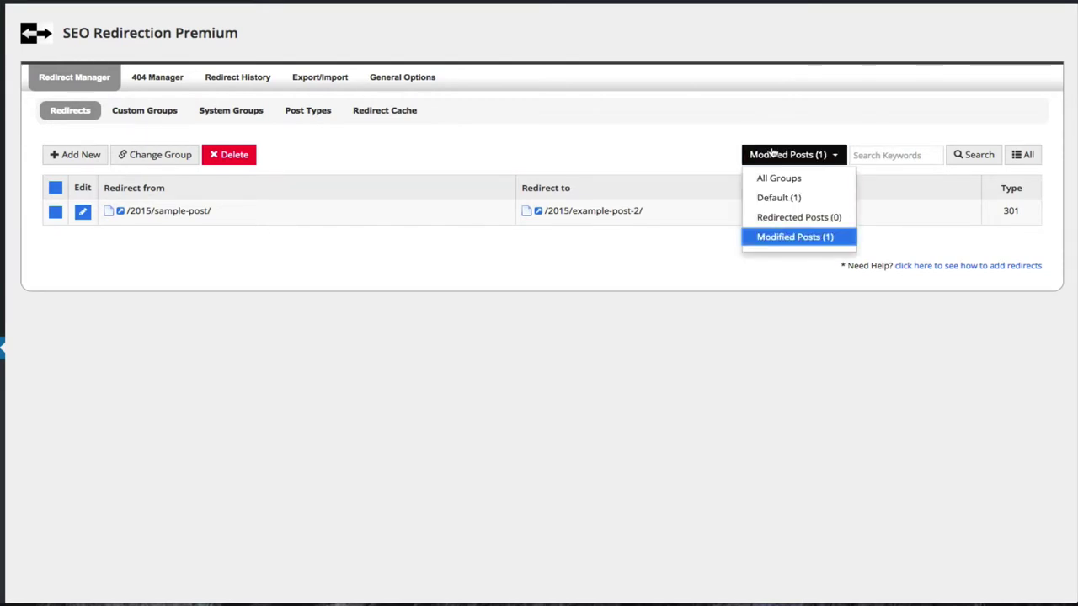
click(704, 134)
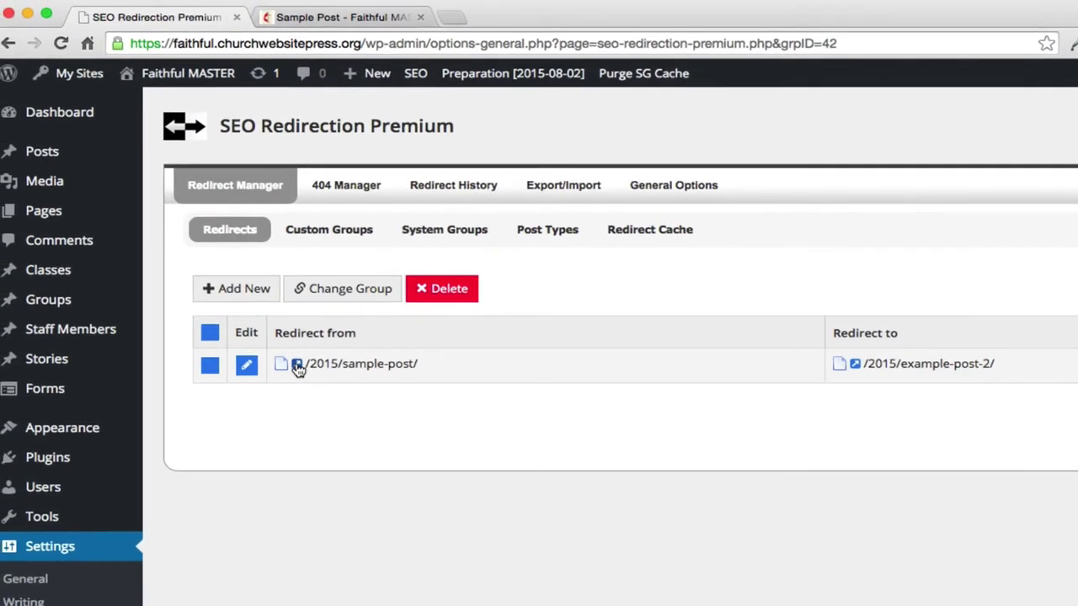
click(250, 324)
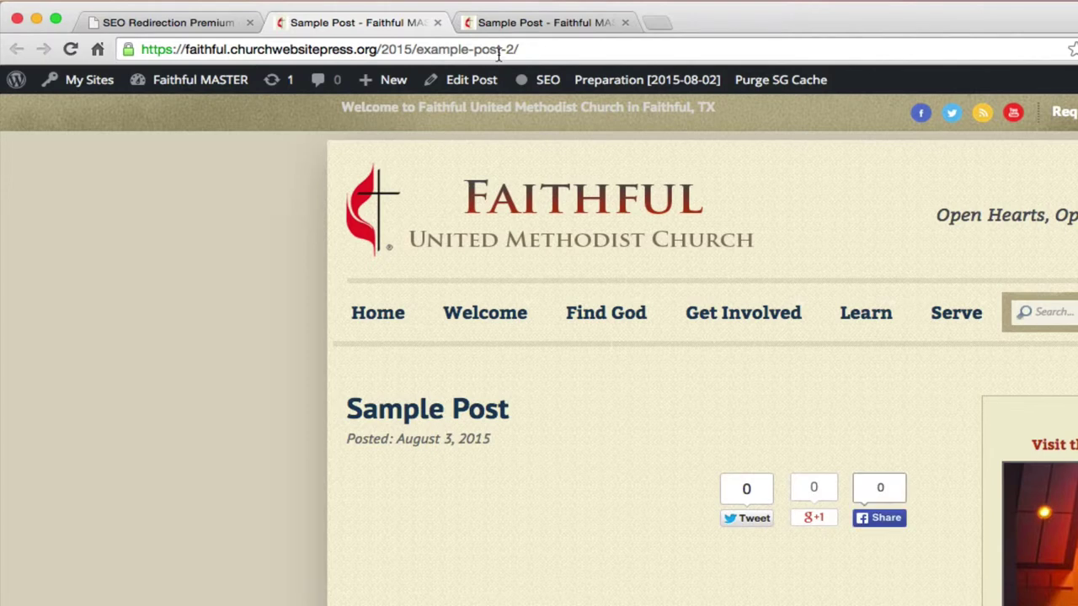
click(437, 23)
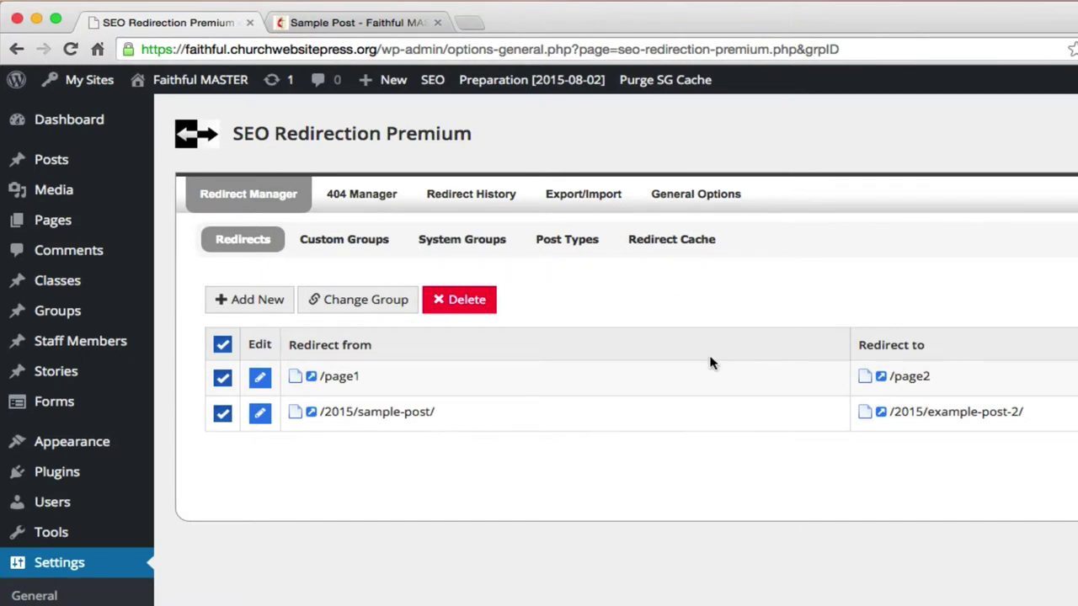
Select only the /page1 redirect in the list of all redirects and delete it
click(222, 347)
click(222, 348)
click(222, 348)
click(222, 378)
click(222, 413)
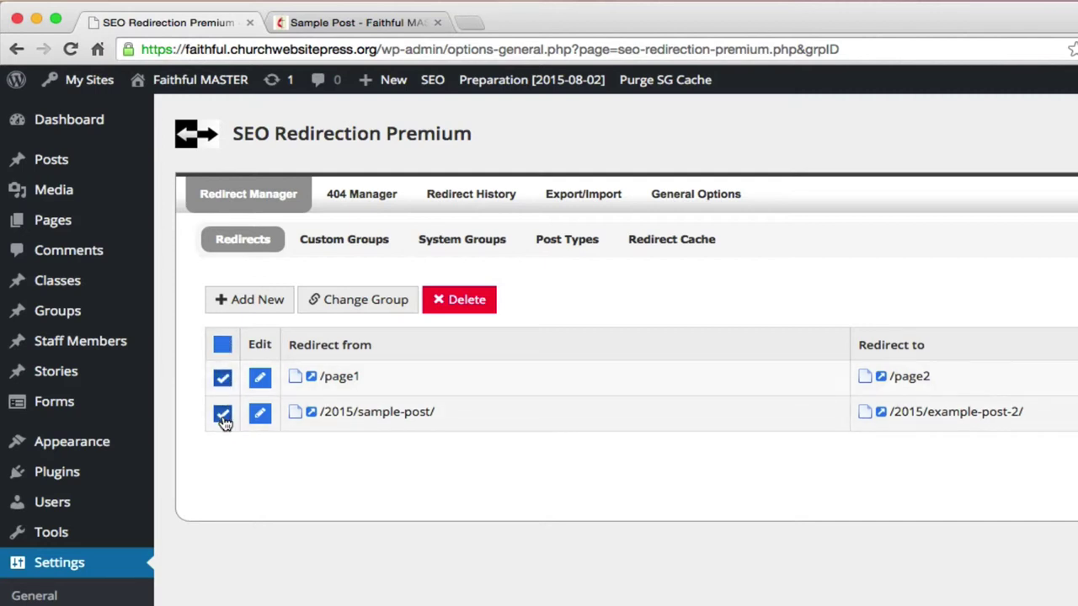
click(224, 413)
click(428, 310)
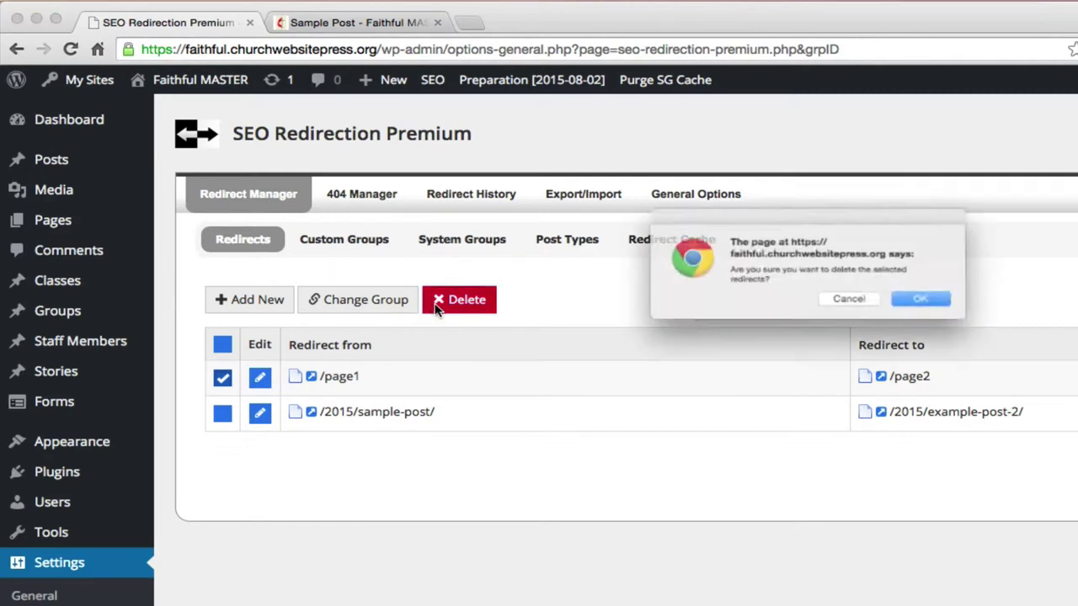
click(930, 310)
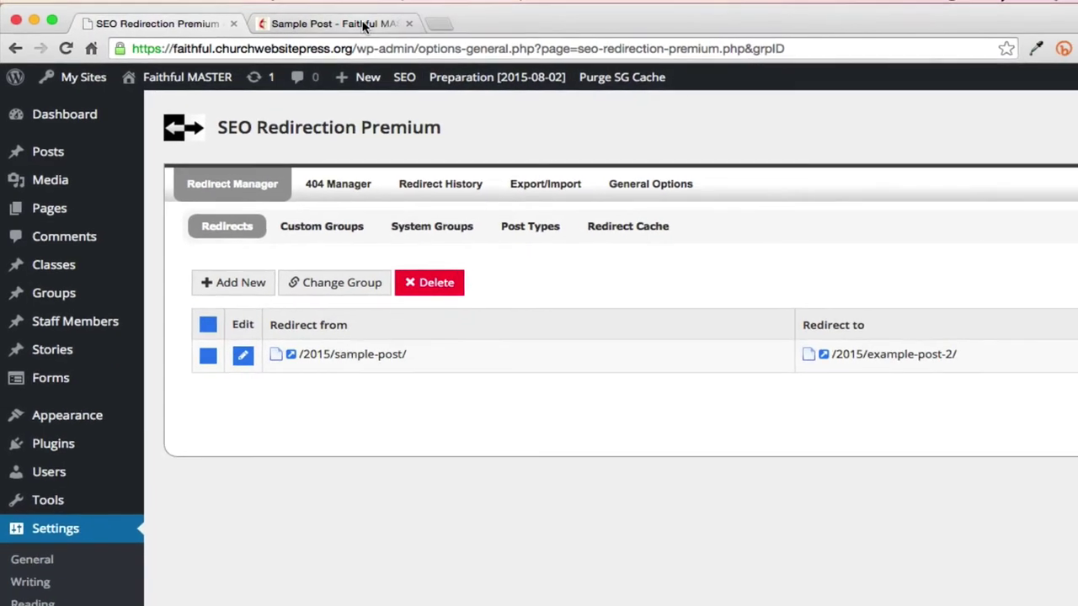
Open the Sample Post for editing from its live page and move it to the Trash
click(261, 26)
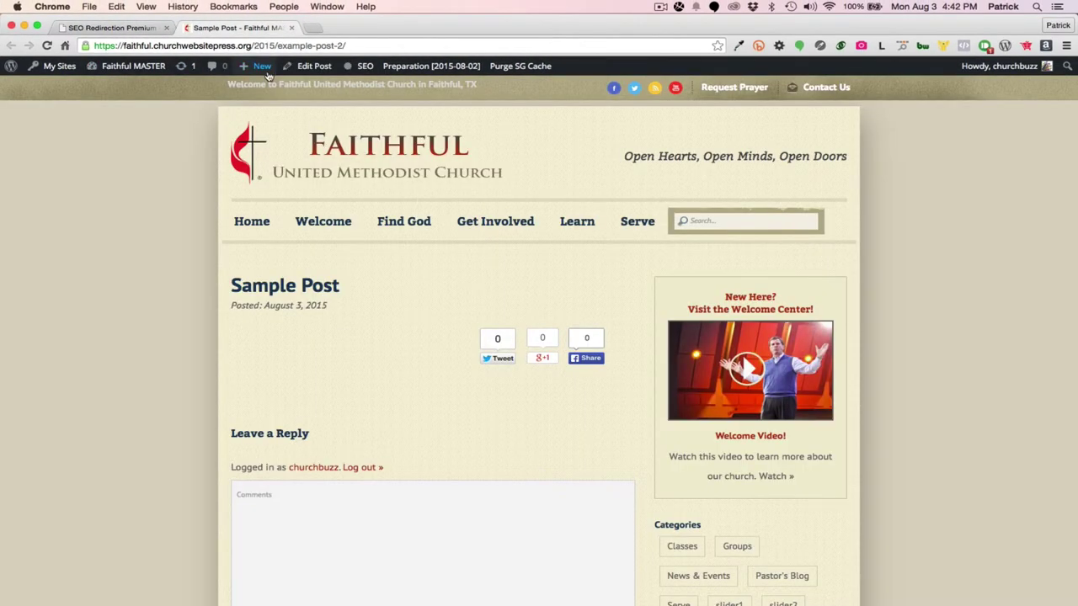
click(318, 71)
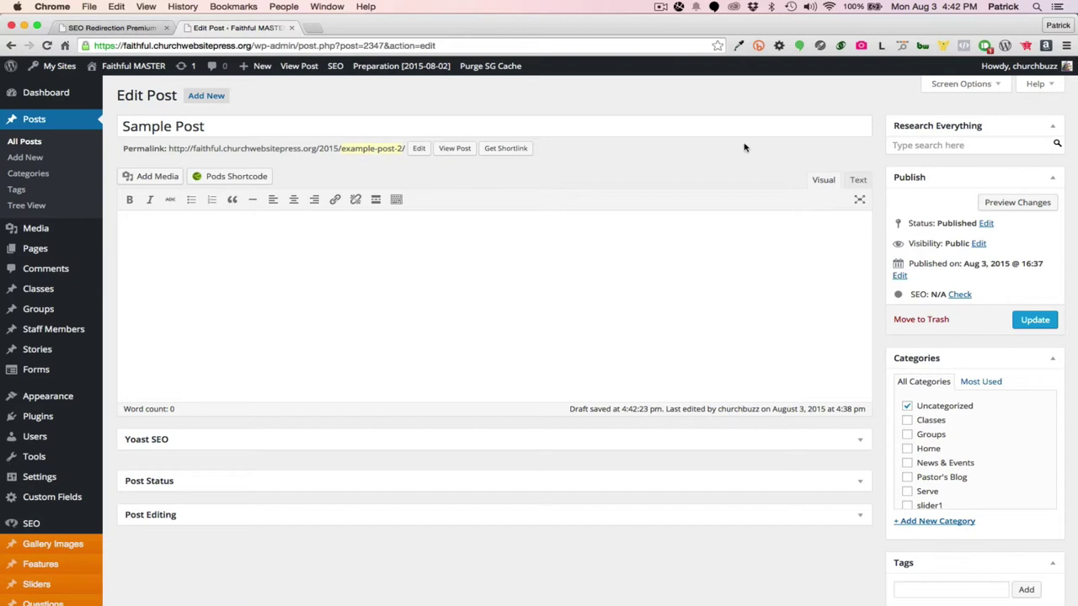
click(916, 322)
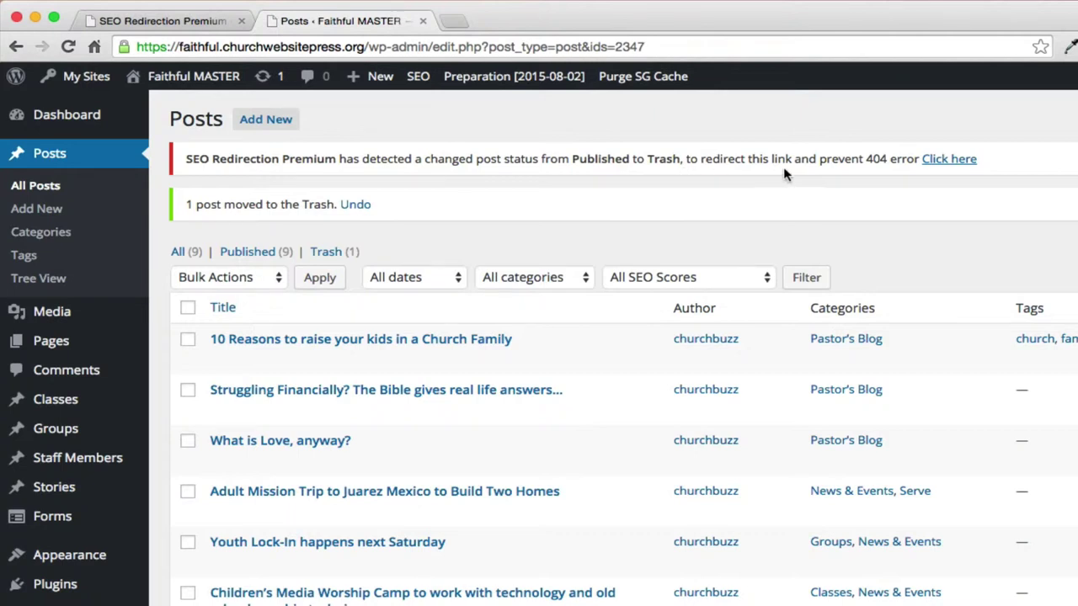
Open a new redirect for the trashed post from the changed-status notice and enter / as its Redirect To page
click(950, 160)
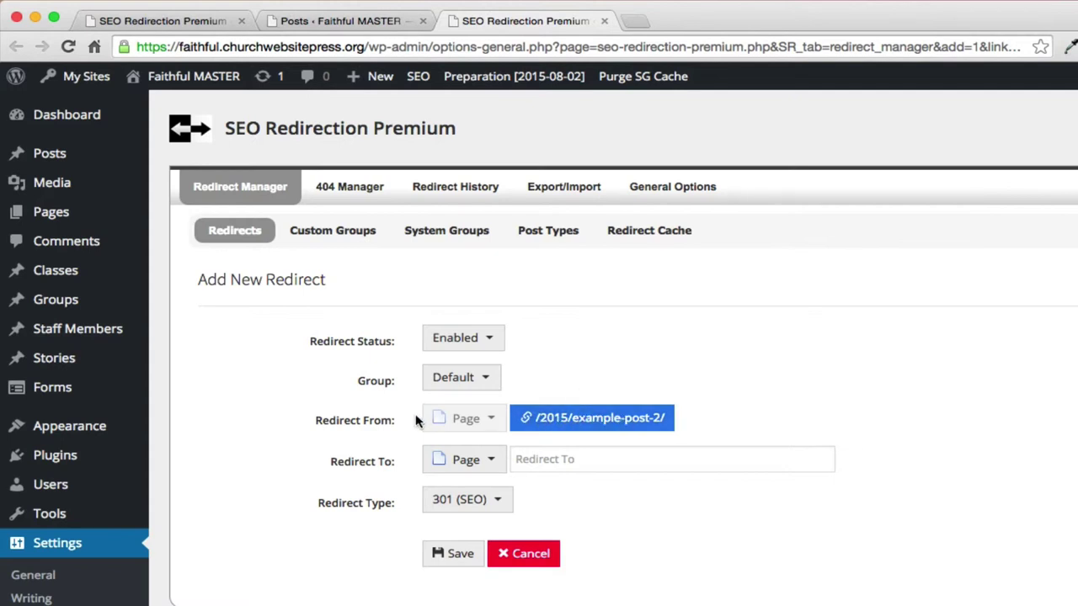
click(544, 459)
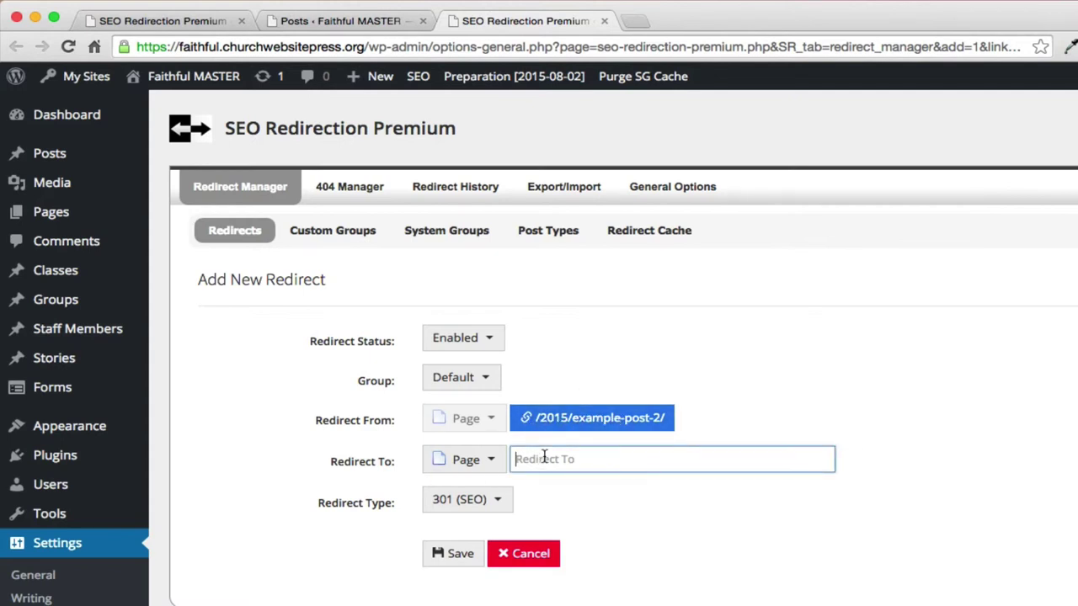
text(/)
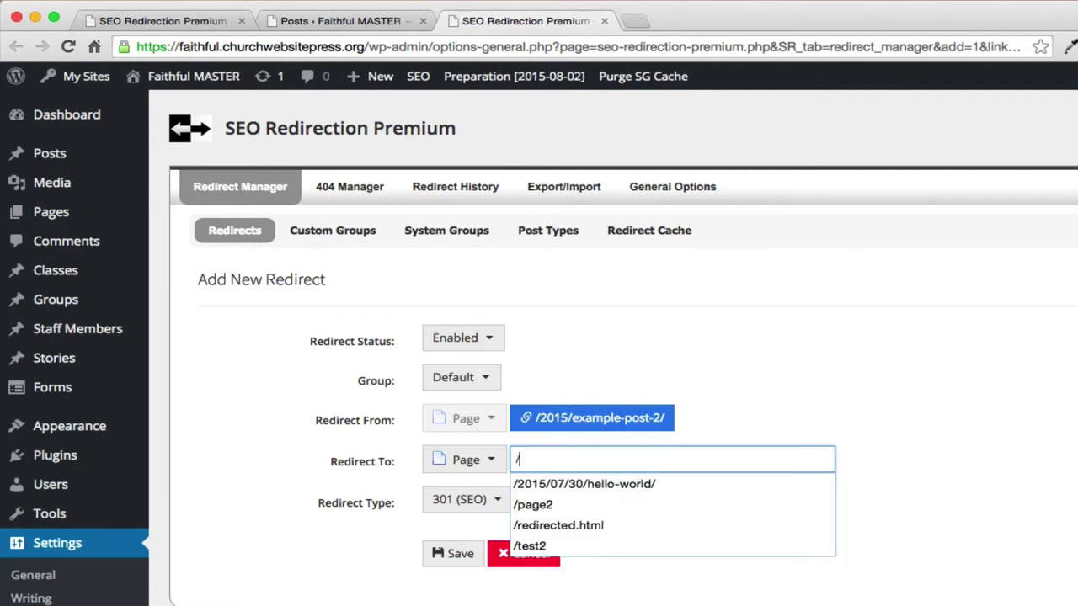
click(816, 377)
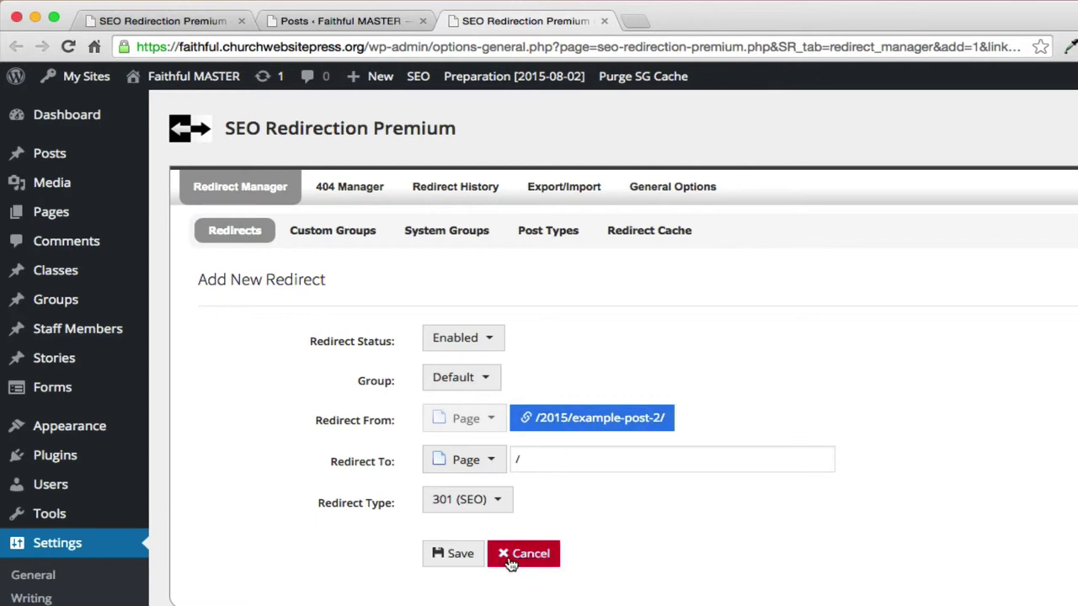
Open the post "10 Reasons to raise your kids in a Church Family" for editing and examine its SEO Redirection Premium options
click(356, 25)
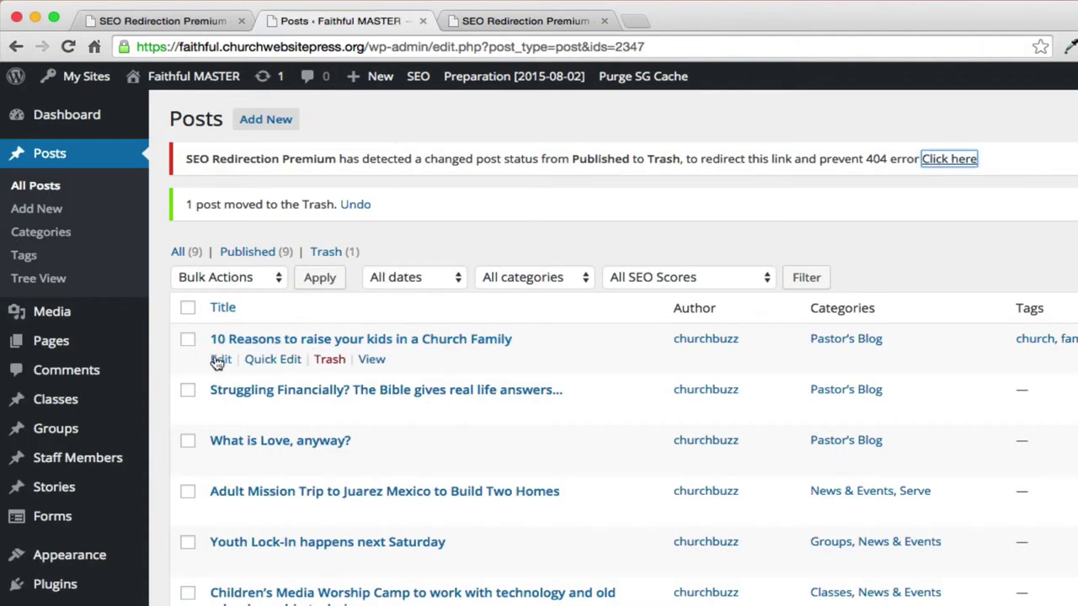
click(220, 359)
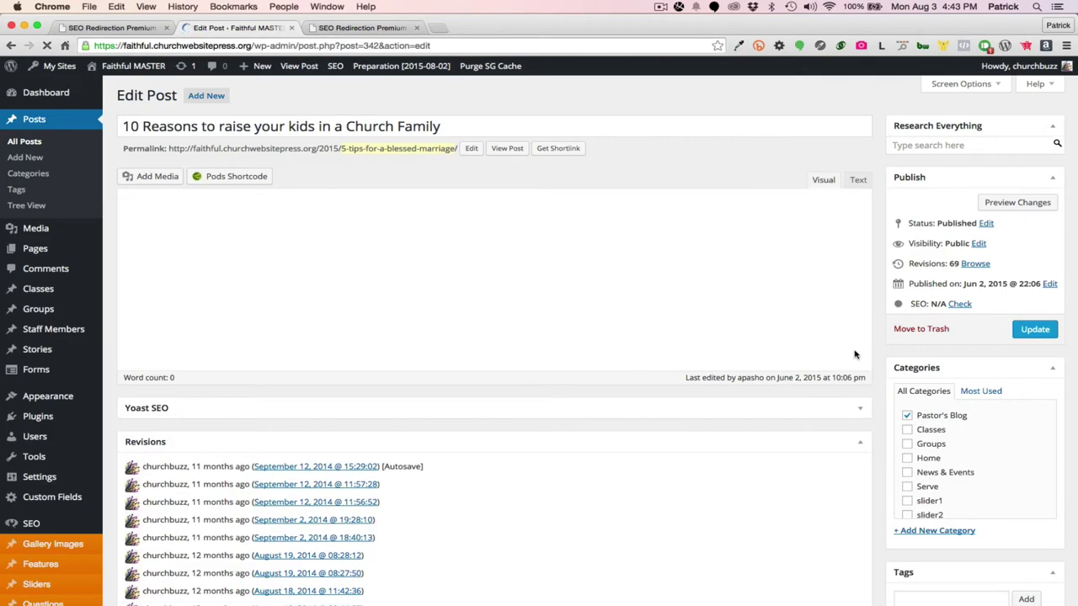
scroll(883, 369, down, 5)
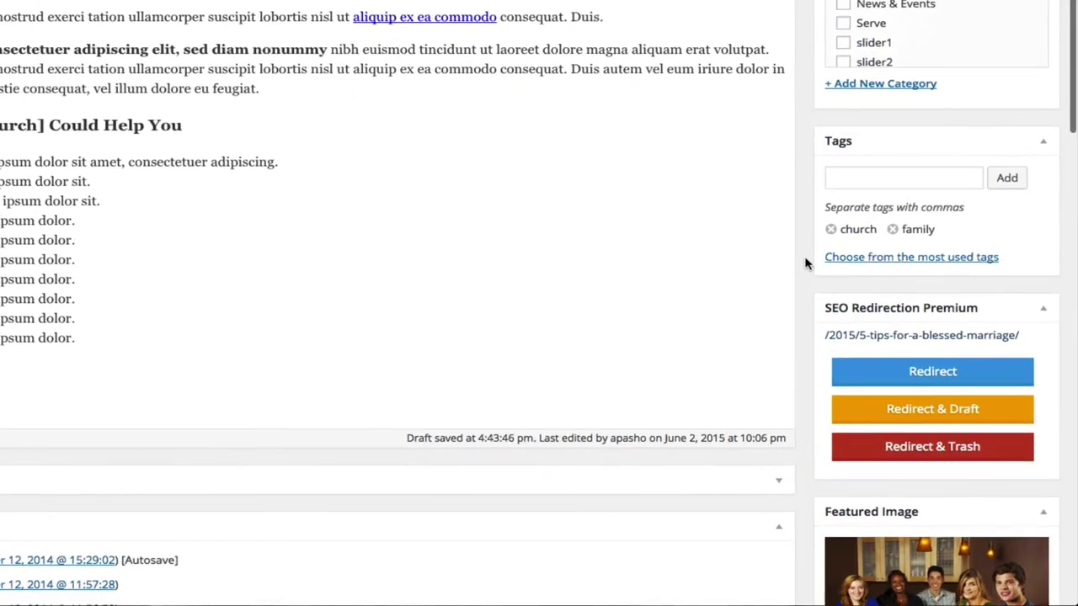
scroll(804, 264, down, 3)
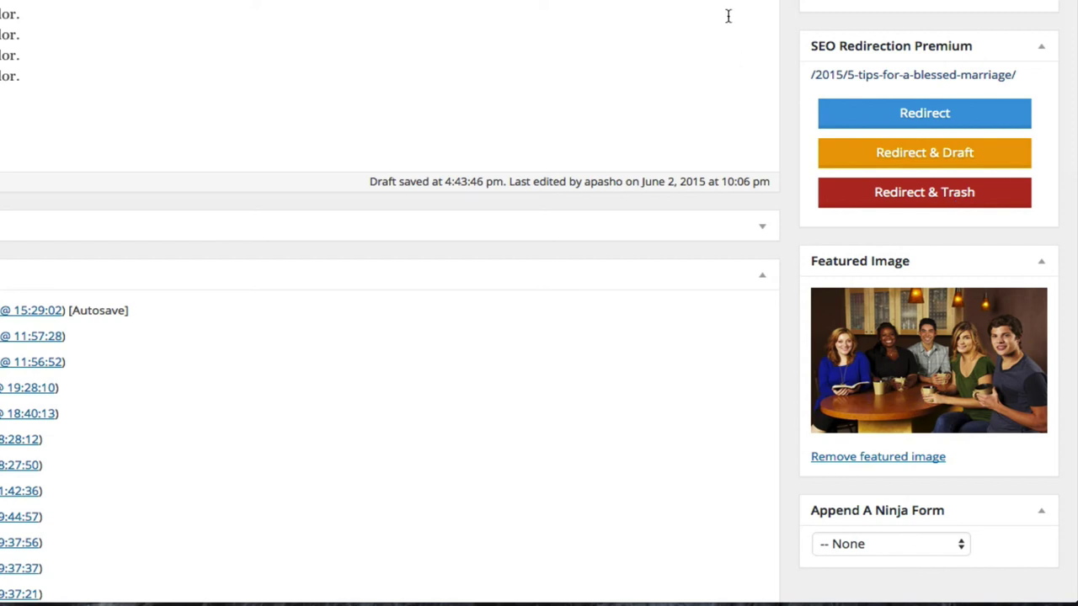
scroll(796, 50, up, 5)
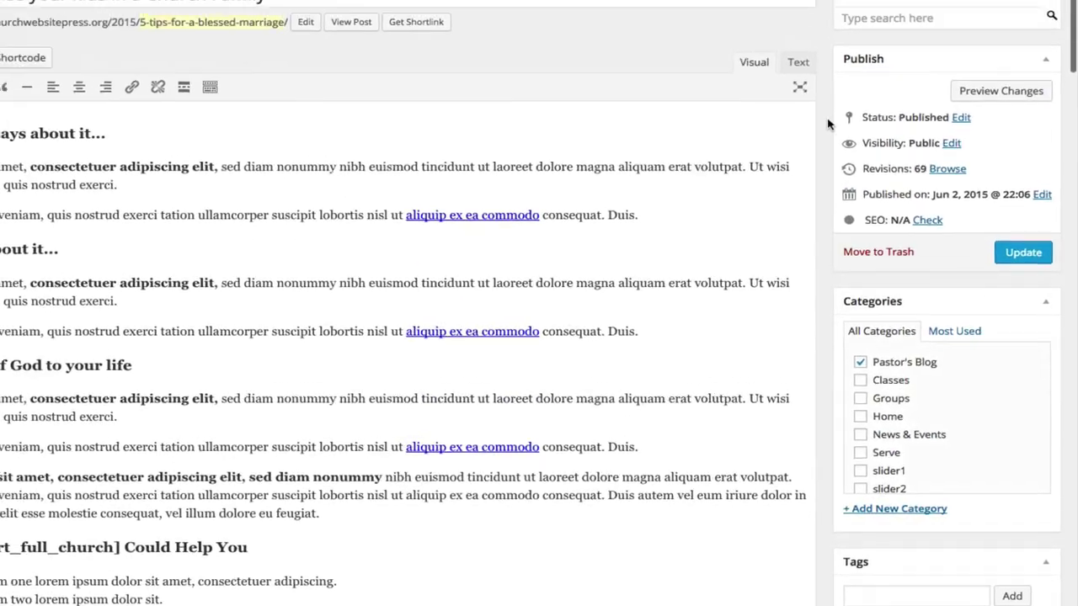